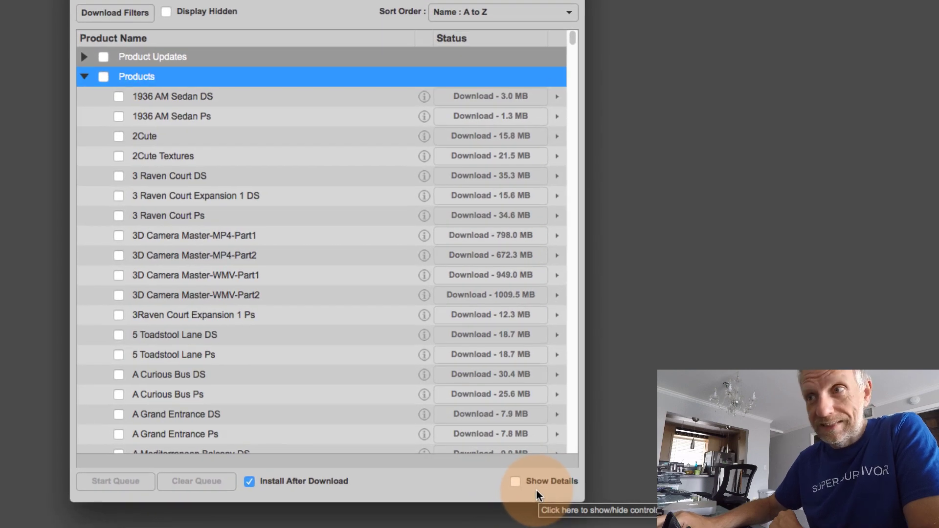
- Turn on the details display for the Ready to Download, Ready to Install and Installed product lists
{"action": "left_click", "coordinate": [515, 482]}
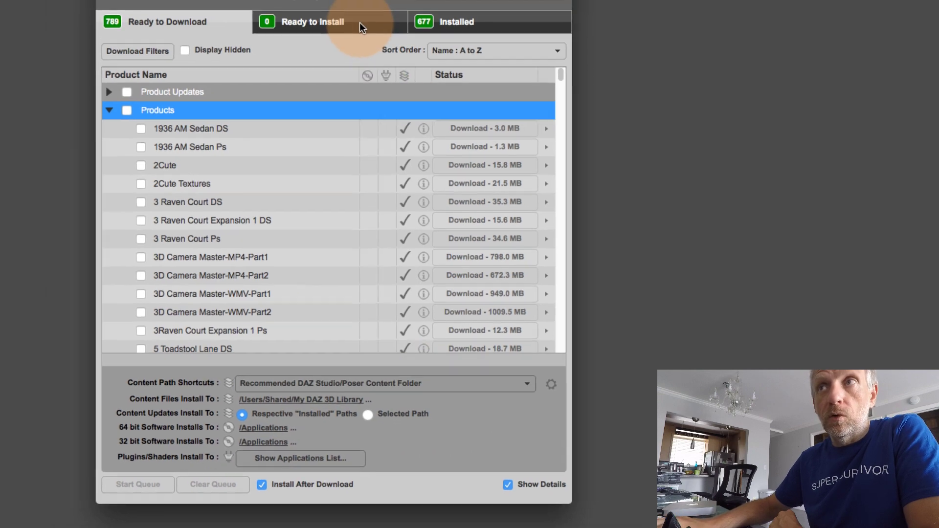
{"action": "left_click", "coordinate": [367, 89]}
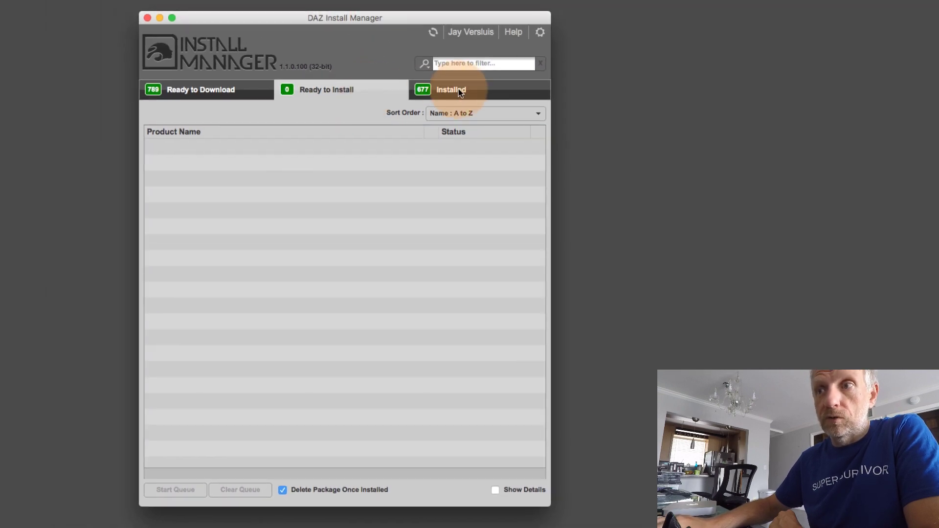
{"action": "left_click", "coordinate": [459, 89]}
{"action": "left_click", "coordinate": [357, 89]}
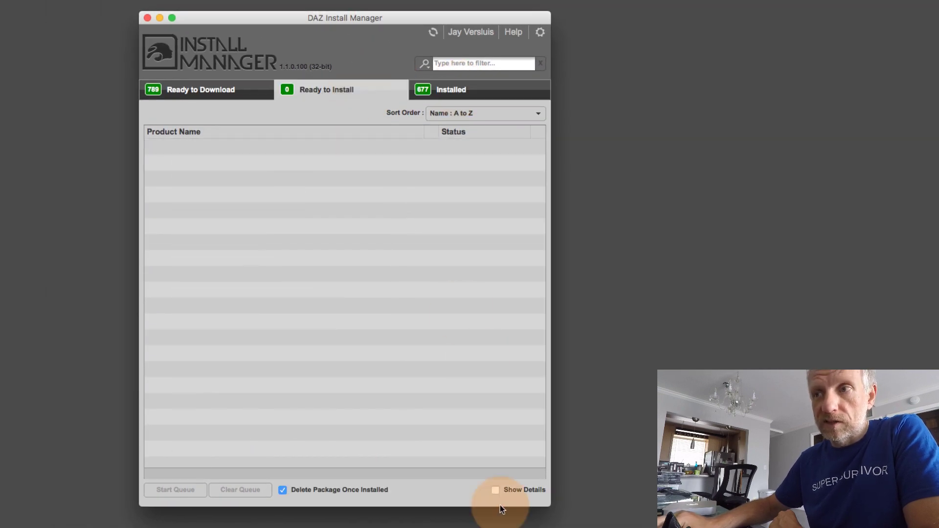
{"action": "left_click", "coordinate": [495, 490]}
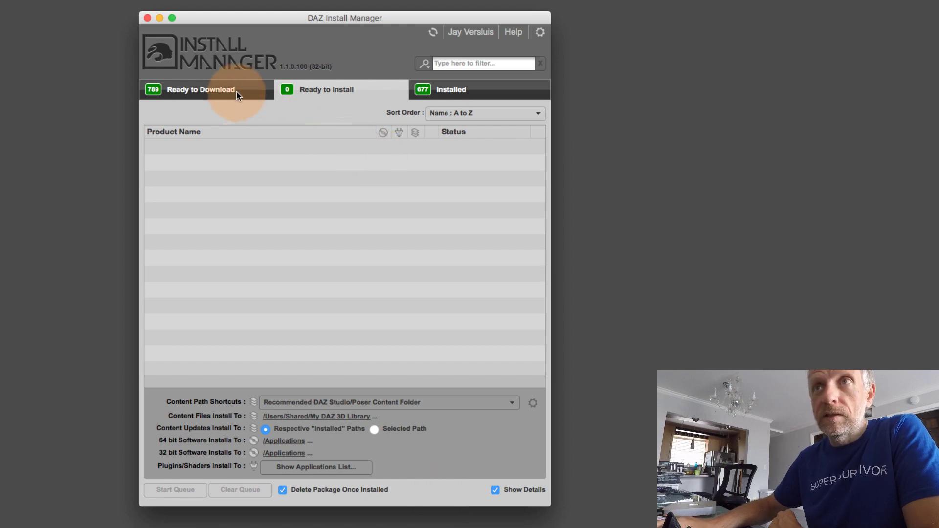
{"action": "left_click", "coordinate": [465, 92]}
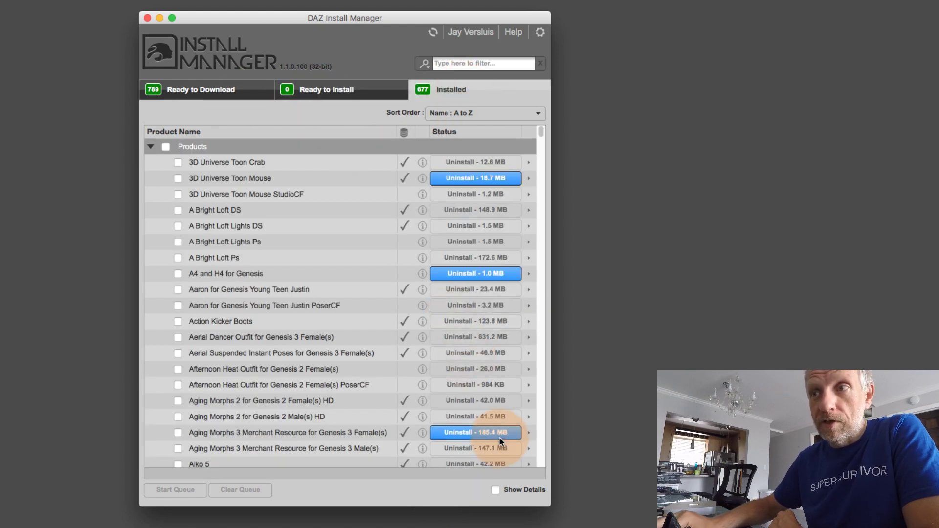
{"action": "left_click", "coordinate": [495, 490]}
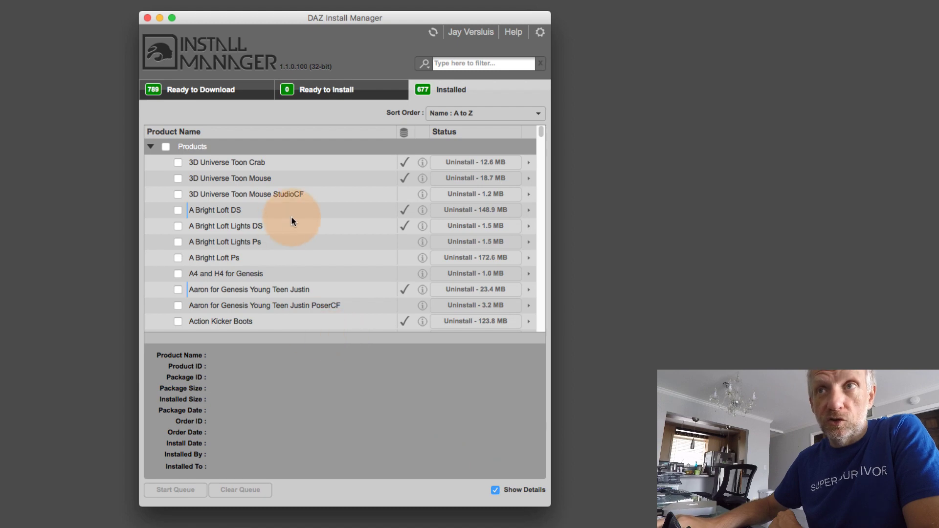
- Examine the list of installed files for the product 3D Universe Toon Mouse StudioCF and close it
{"action": "left_click", "coordinate": [262, 195]}
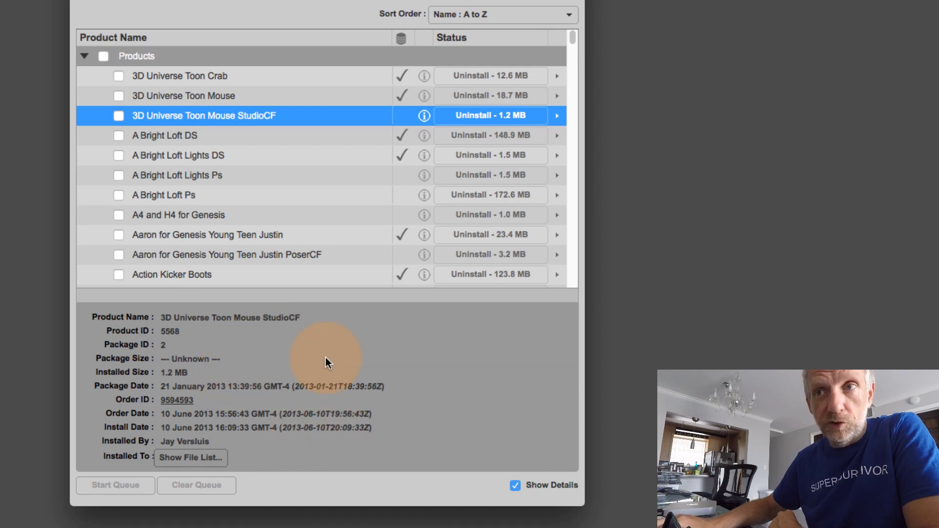
{"action": "mouse_move", "coordinate": [282, 155]}
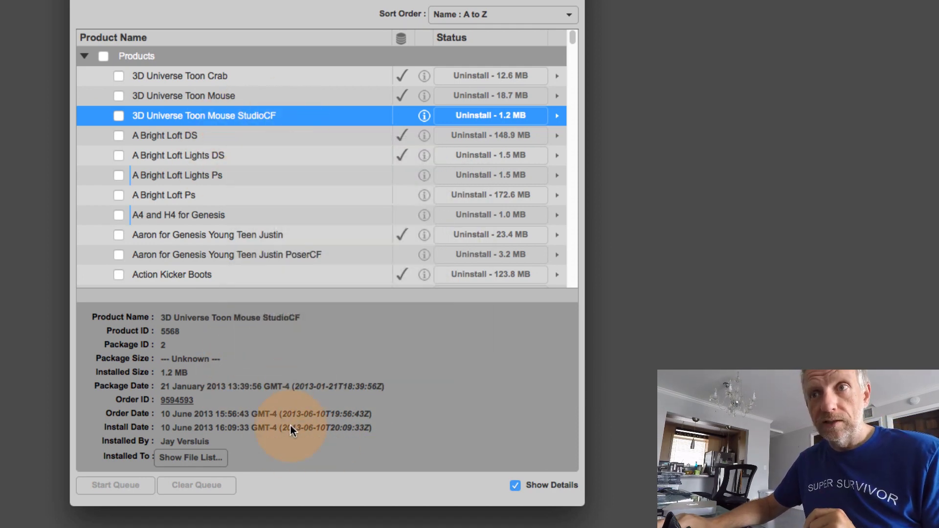
{"action": "left_click", "coordinate": [205, 458]}
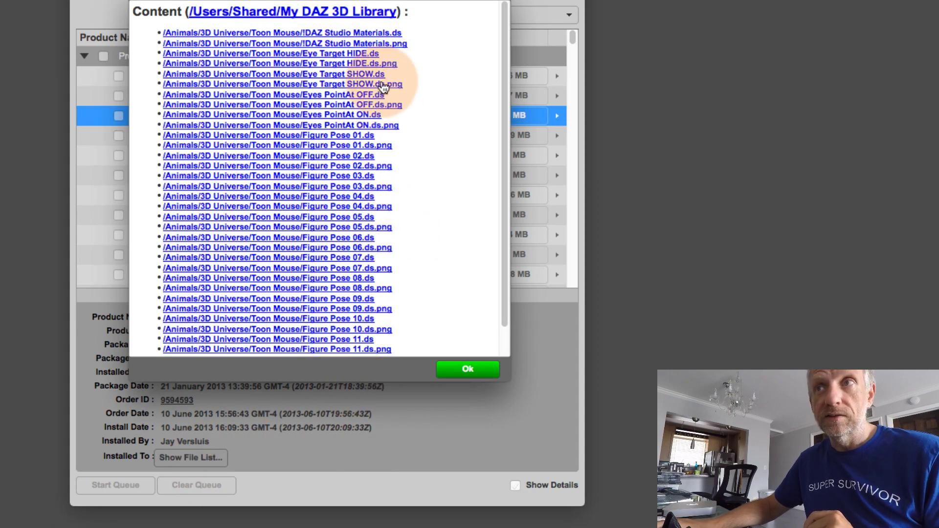
{"action": "scroll", "coordinate": [430, 303], "scroll_direction": "down", "scroll_amount": 3}
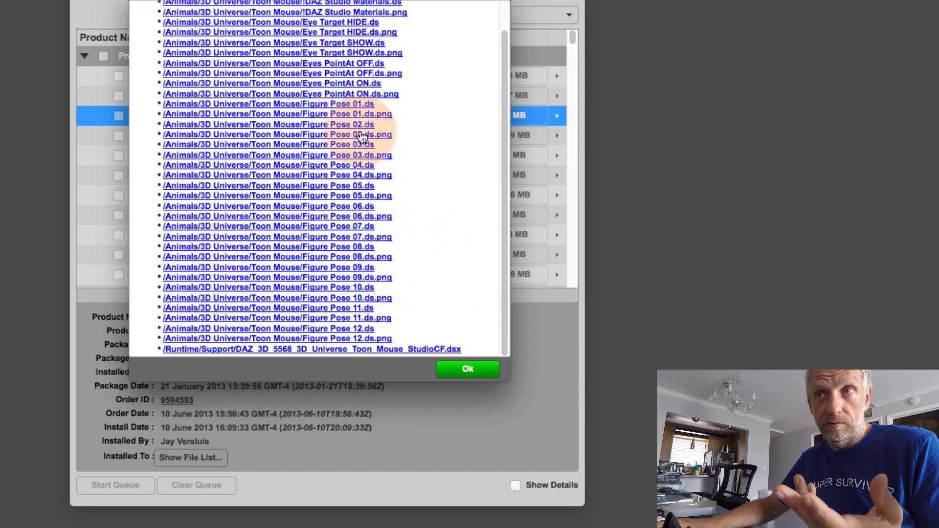
{"action": "scroll", "coordinate": [422, 121], "scroll_direction": "up", "scroll_amount": 3}
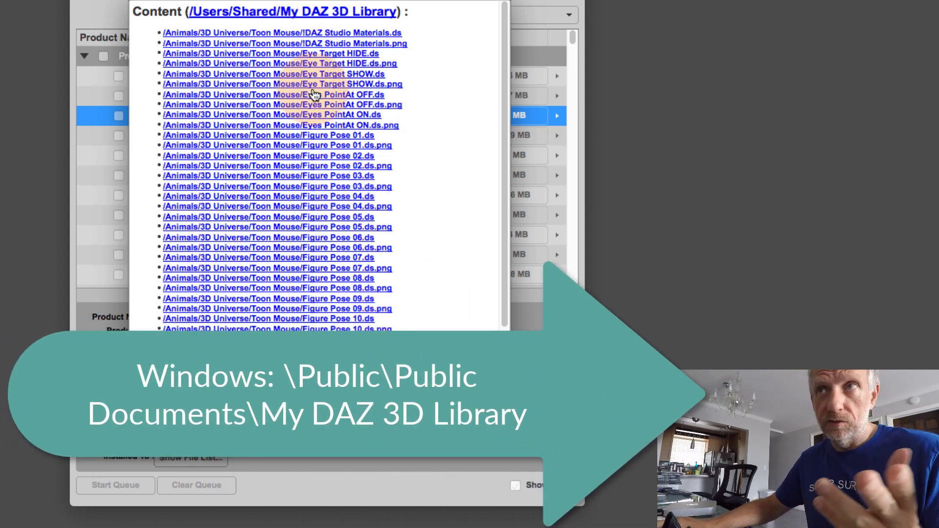
{"action": "key", "text": "Return"}
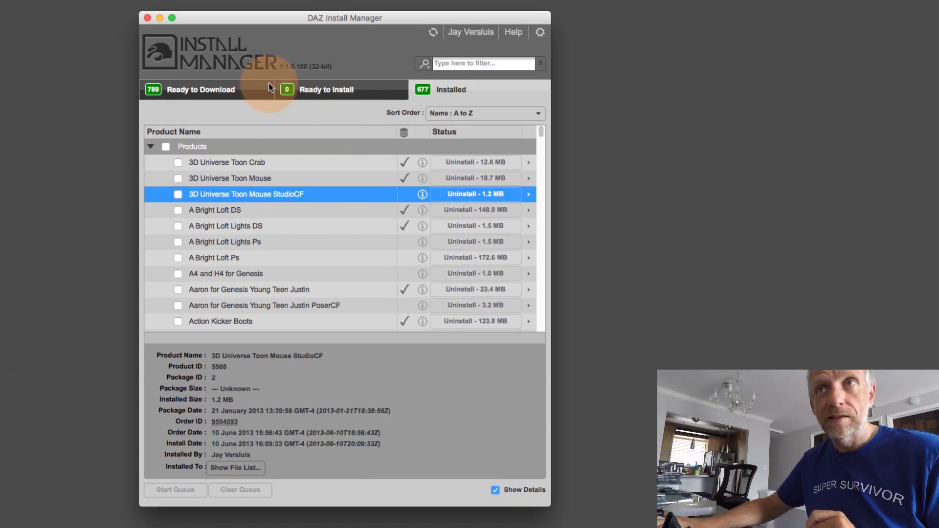
- Return to the products ready to download and view the available content path shortcuts
{"action": "left_click", "coordinate": [226, 90]}
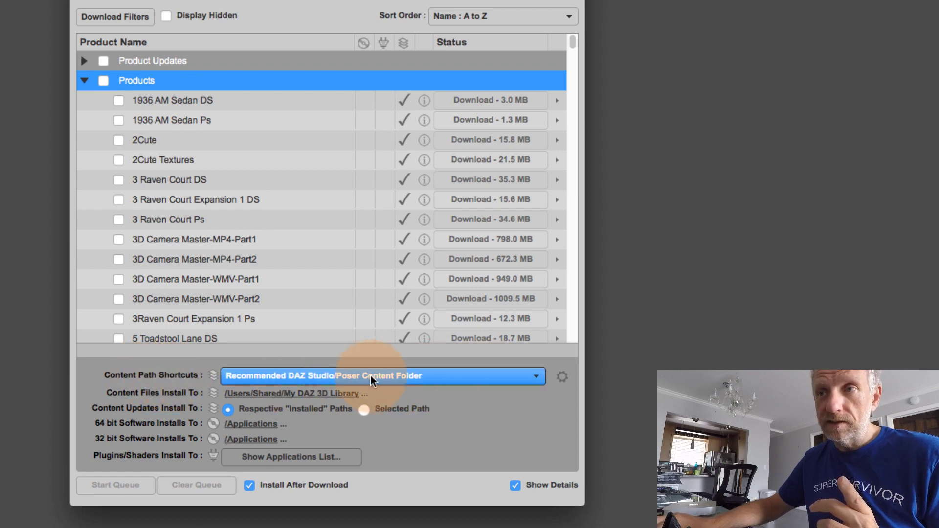
{"action": "left_click", "coordinate": [537, 377]}
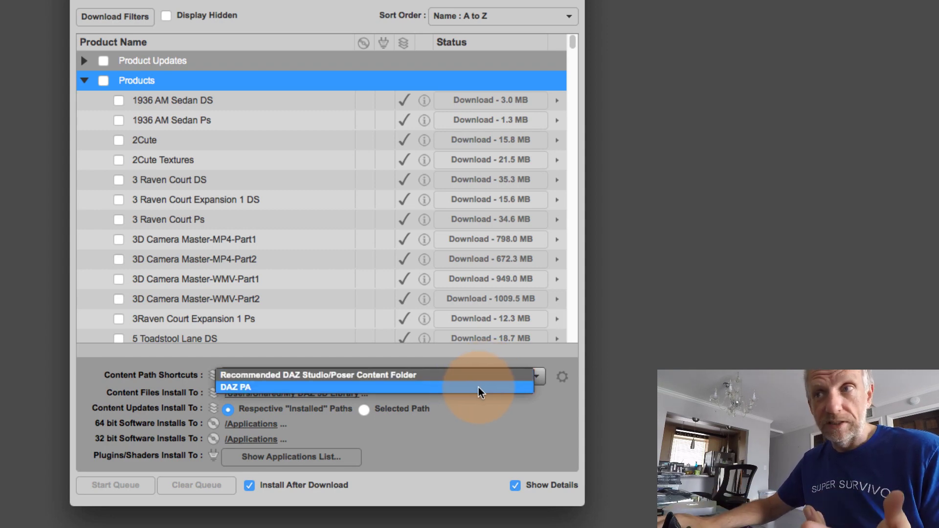
{"action": "left_click", "coordinate": [503, 421]}
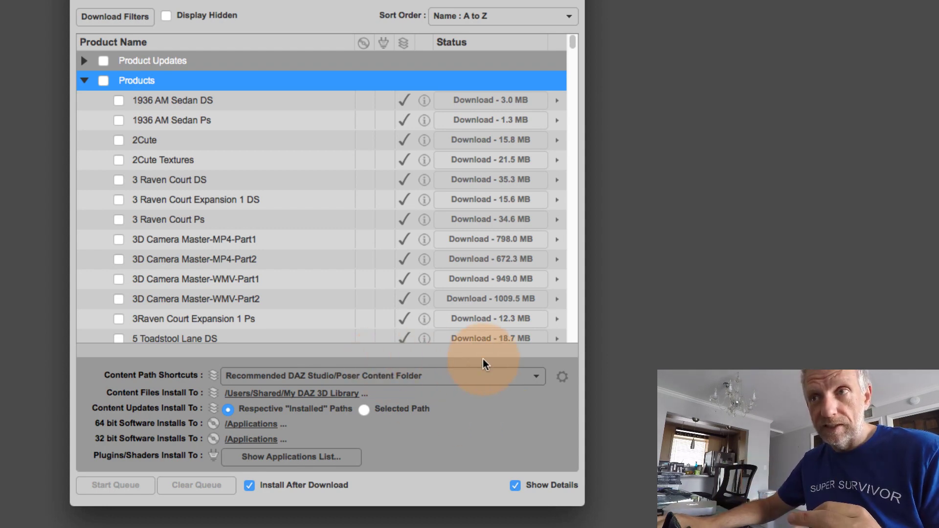
{"action": "left_click", "coordinate": [501, 377]}
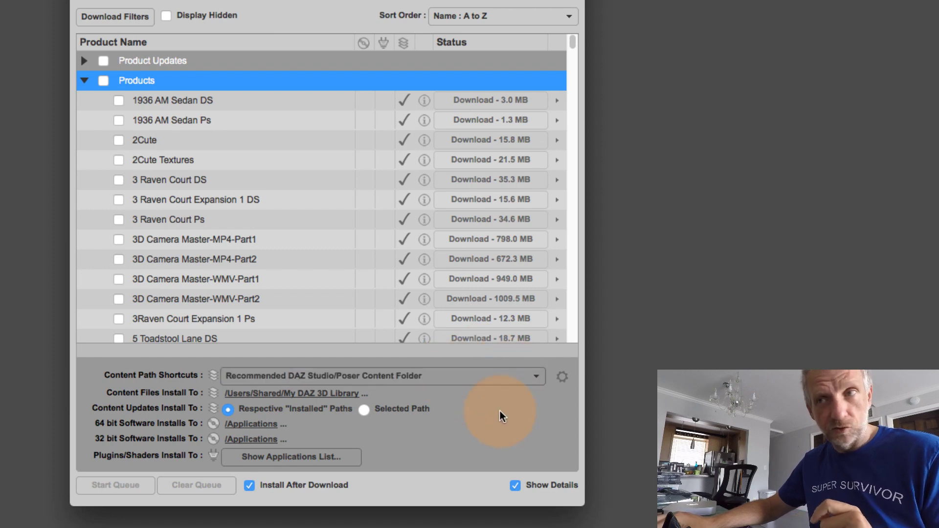
- Open the content path settings and view the choices for the current installation folder
{"action": "left_click", "coordinate": [563, 377]}
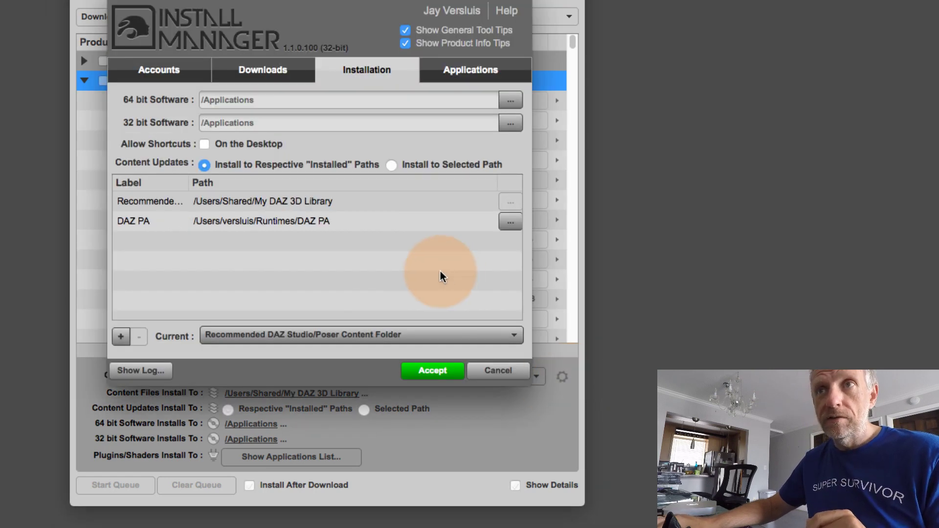
{"action": "left_click", "coordinate": [129, 339]}
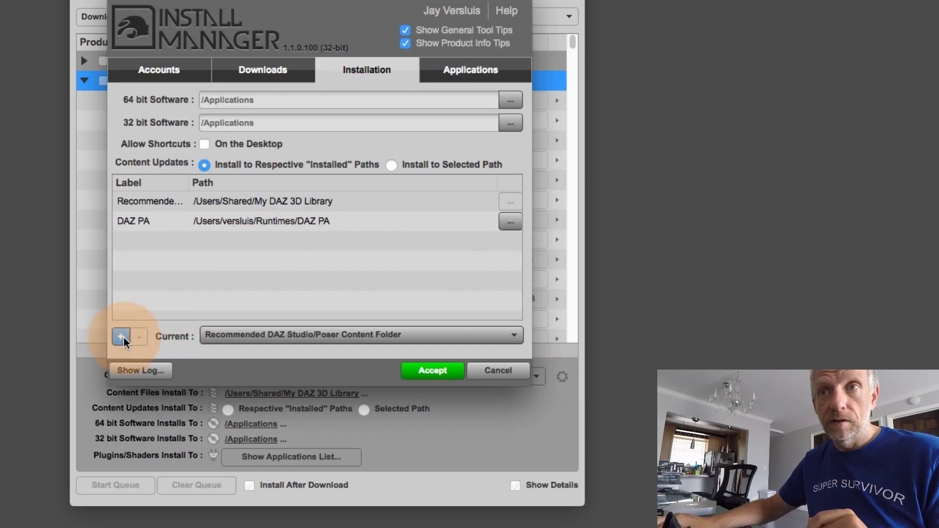
{"action": "left_click", "coordinate": [390, 335]}
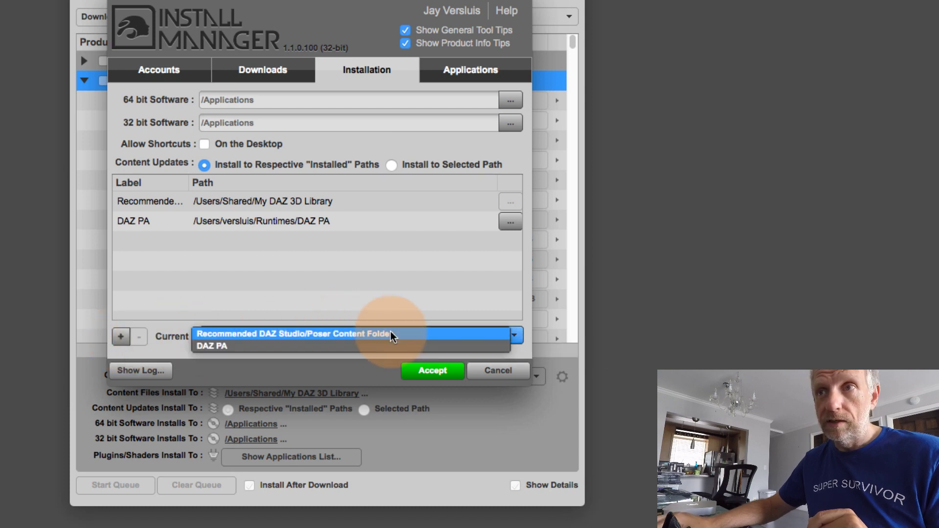
{"action": "left_click", "coordinate": [167, 349]}
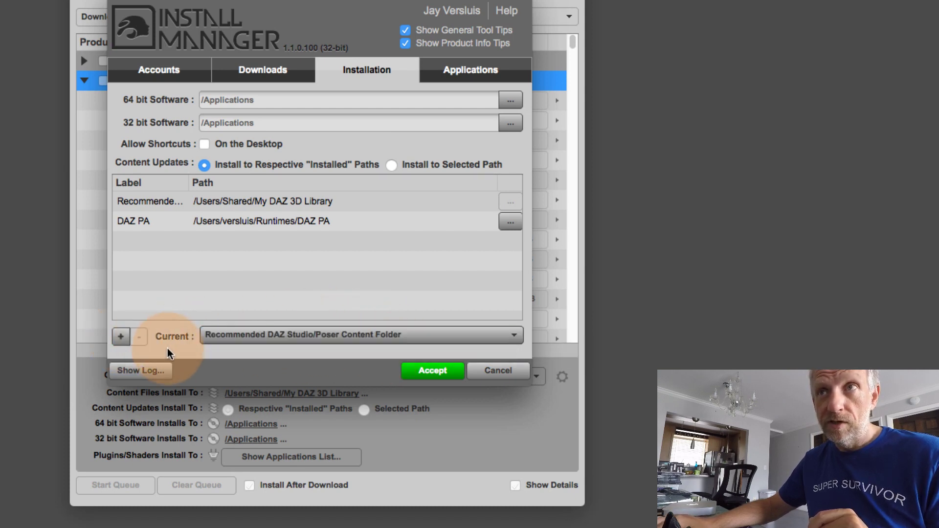
- Examine the label and path fields for adding a content path shortcut, cancel the addition and close the settings
{"action": "left_click", "coordinate": [121, 337]}
{"action": "left_click", "coordinate": [325, 145]}
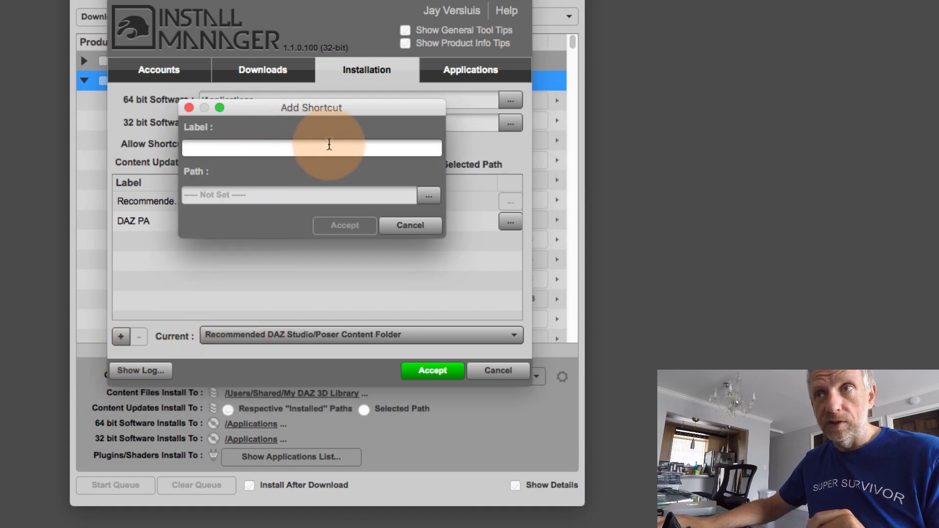
{"action": "left_click", "coordinate": [430, 196]}
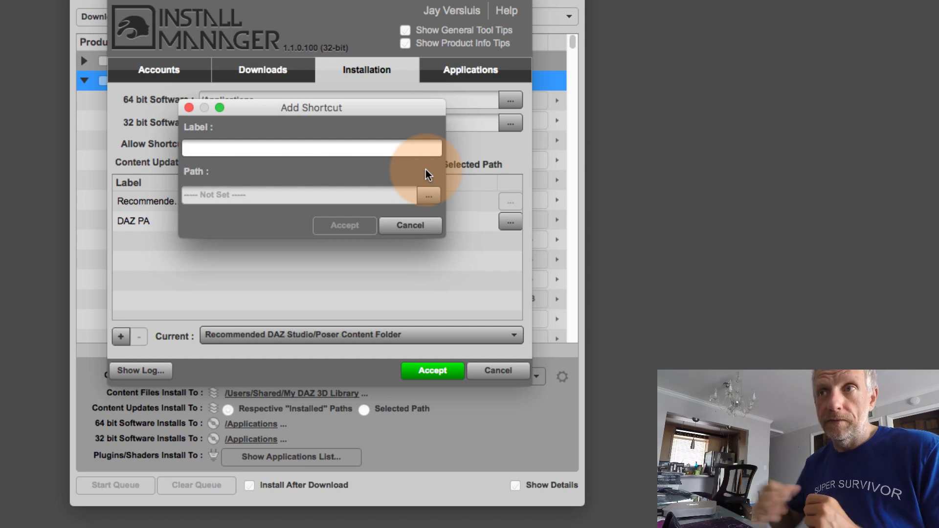
{"action": "left_click", "coordinate": [408, 230]}
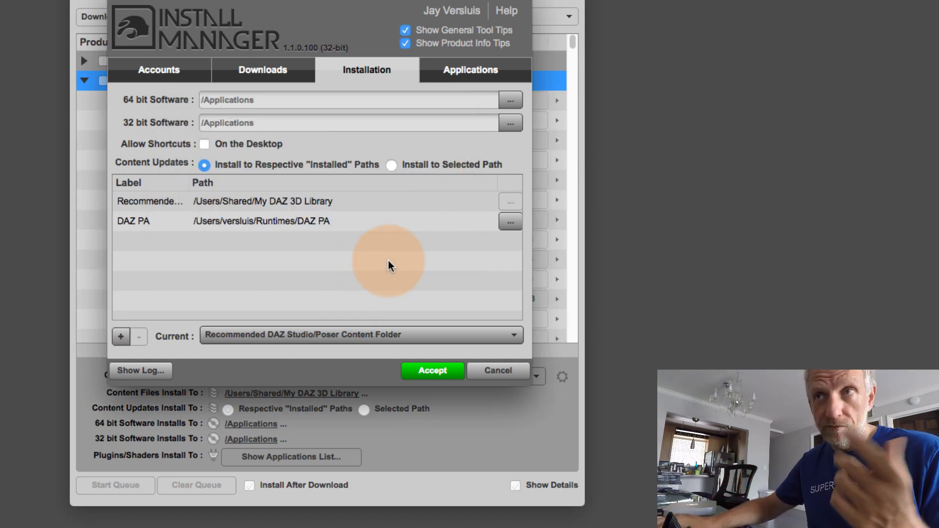
{"action": "left_click", "coordinate": [439, 373]}
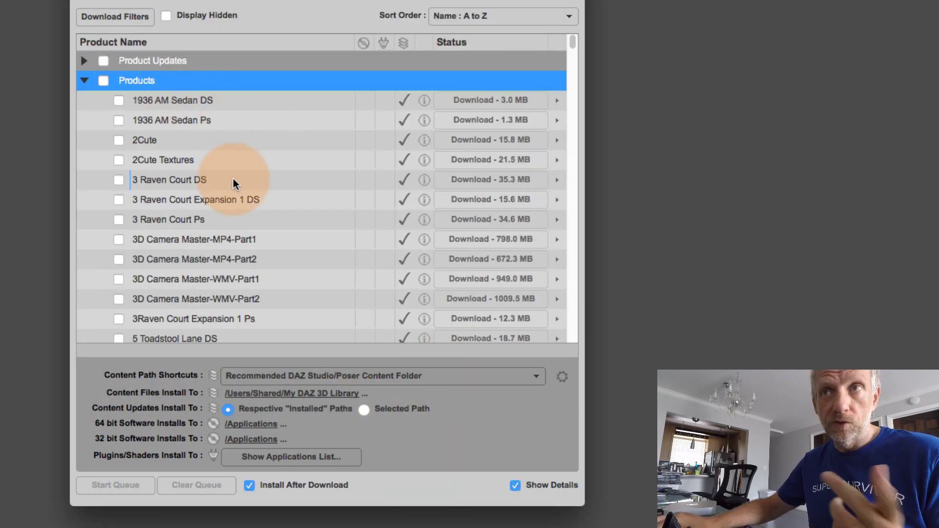
- Mark the product 1936 AM Sedan DS for download, keeping the details displayed
{"action": "left_click", "coordinate": [117, 101]}
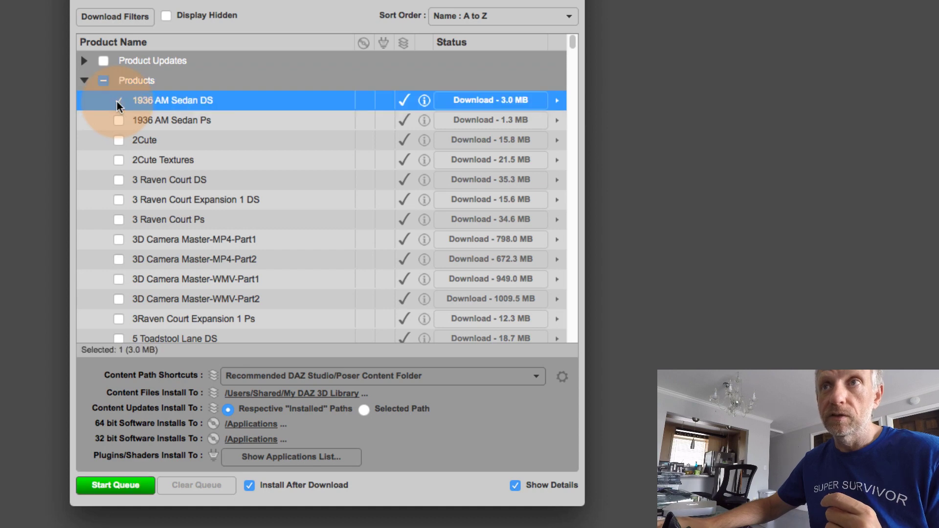
{"action": "mouse_move", "coordinate": [277, 105]}
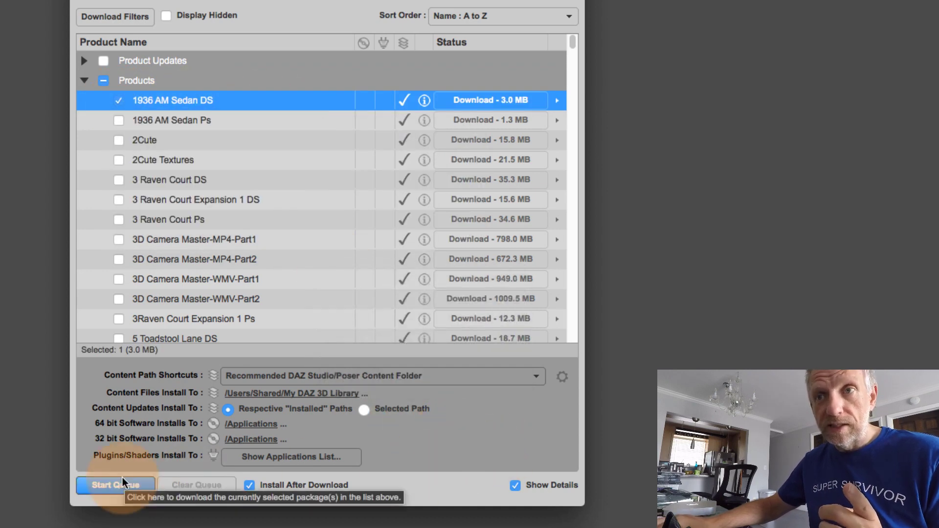
{"action": "left_click", "coordinate": [515, 487]}
{"action": "left_click", "coordinate": [515, 486]}
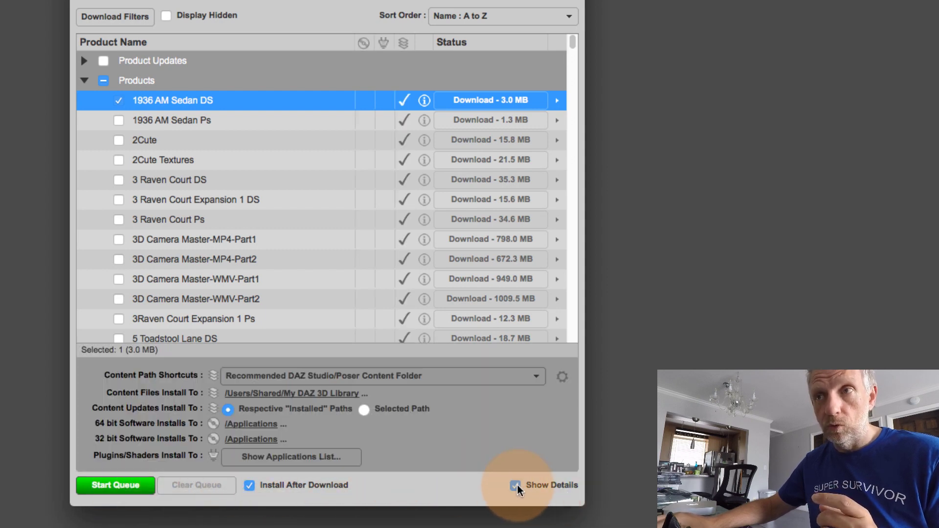
- Set the content path shortcut for the download to DAZ PA
{"action": "left_click", "coordinate": [532, 374]}
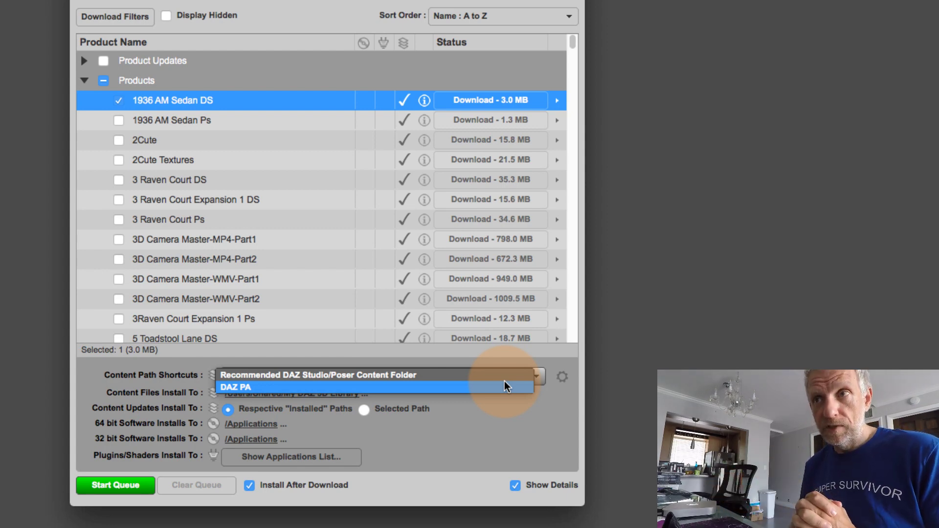
{"action": "left_click", "coordinate": [504, 385]}
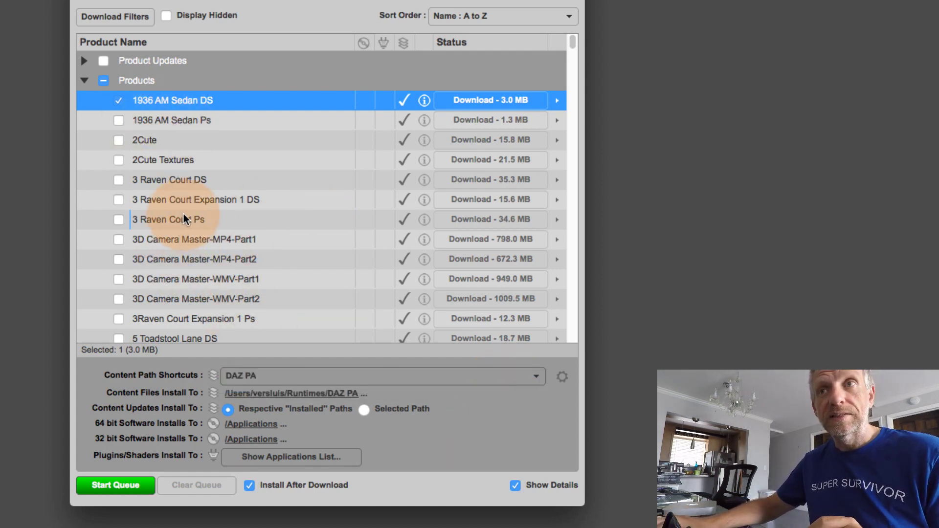
{"action": "left_click", "coordinate": [473, 377]}
{"action": "left_click", "coordinate": [481, 411]}
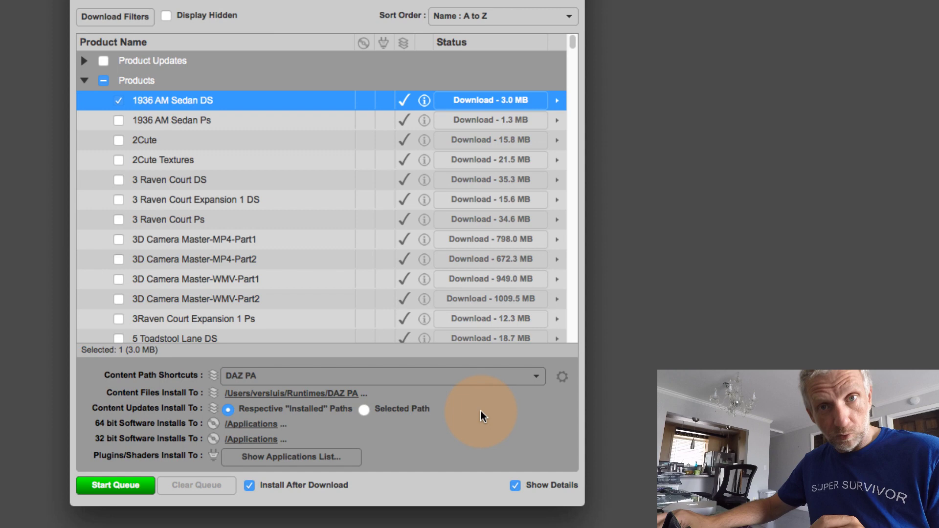
- Mark 2Cute and 3 Raven Court Expansion 1 DS for download too, keeping DAZ PA as the content path
{"action": "left_click", "coordinate": [117, 140]}
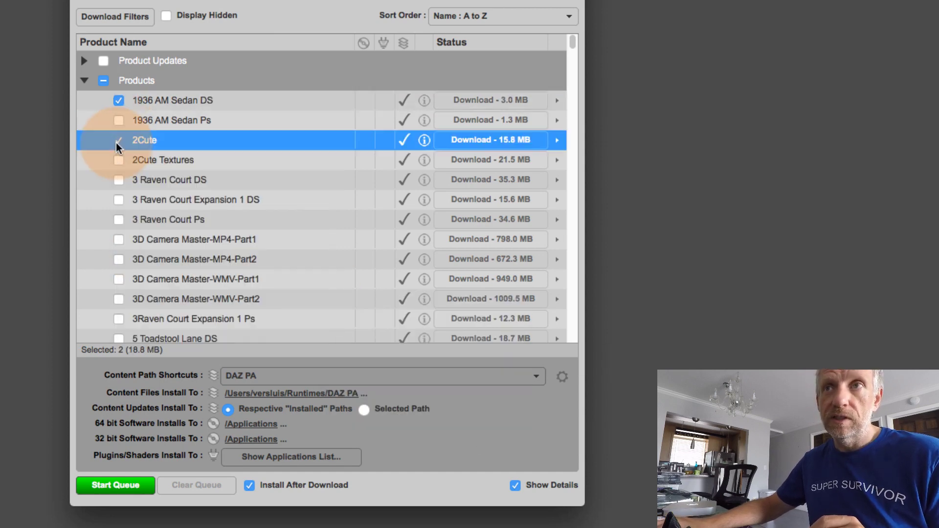
{"action": "left_click", "coordinate": [119, 199]}
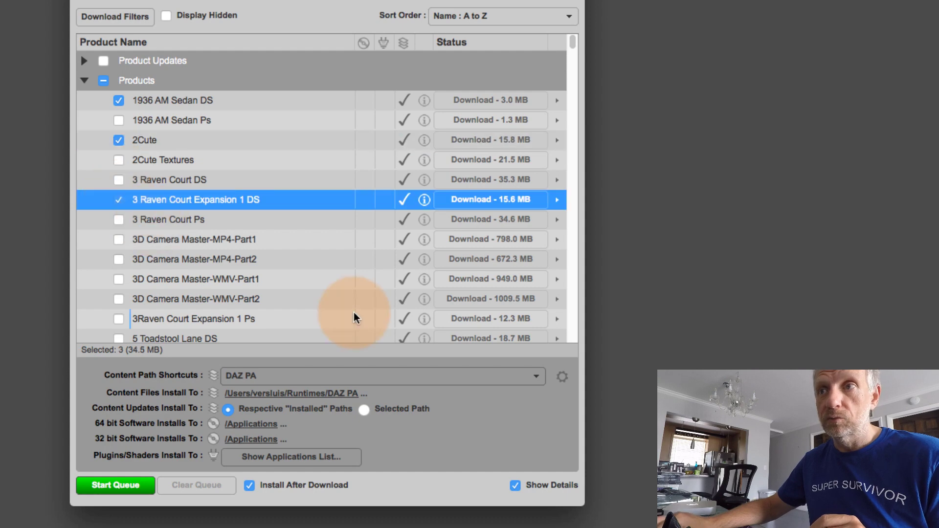
{"action": "left_click", "coordinate": [487, 375]}
{"action": "left_click", "coordinate": [485, 376]}
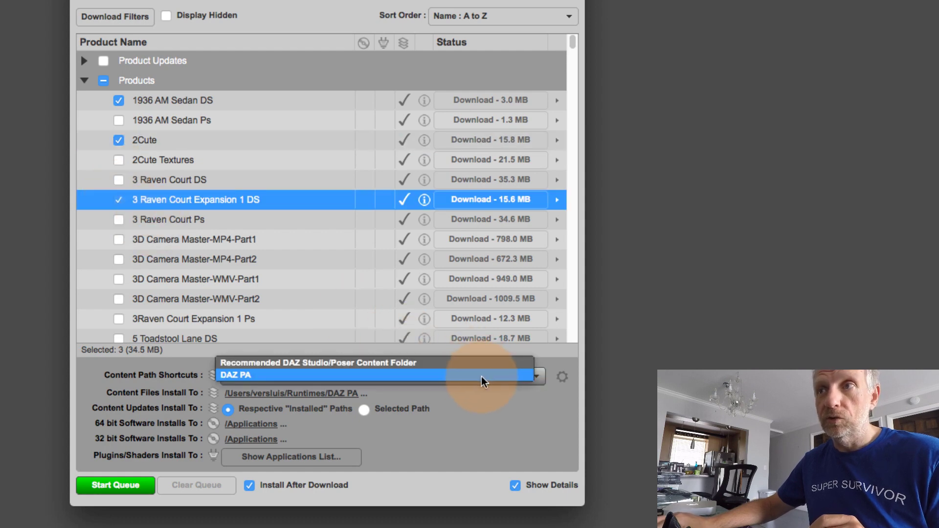
{"action": "left_click", "coordinate": [226, 139]}
{"action": "left_click", "coordinate": [226, 139]}
{"action": "left_click", "coordinate": [477, 377]}
{"action": "left_click", "coordinate": [469, 485]}
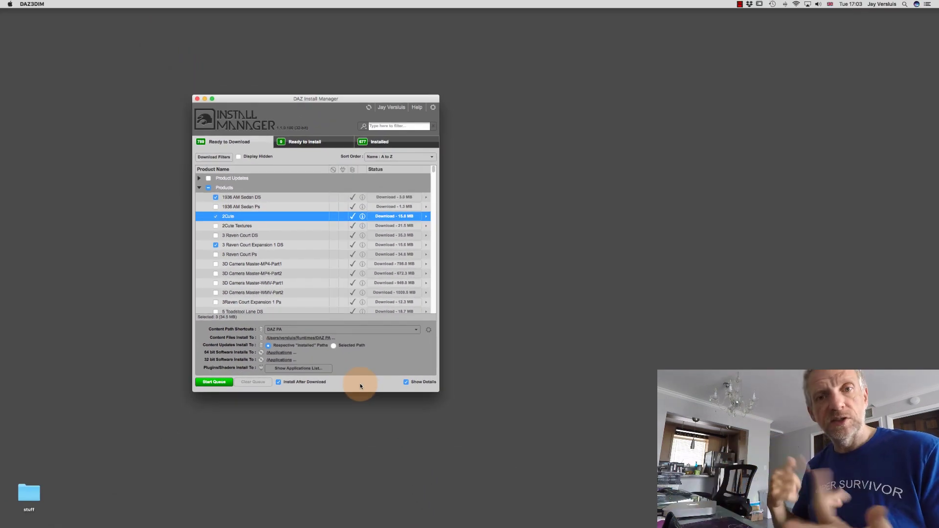
- Switch to DAZ Studio and open the Content Directory Manager from the Content Library pane
{"action": "key", "text": "ctrl+Left"}
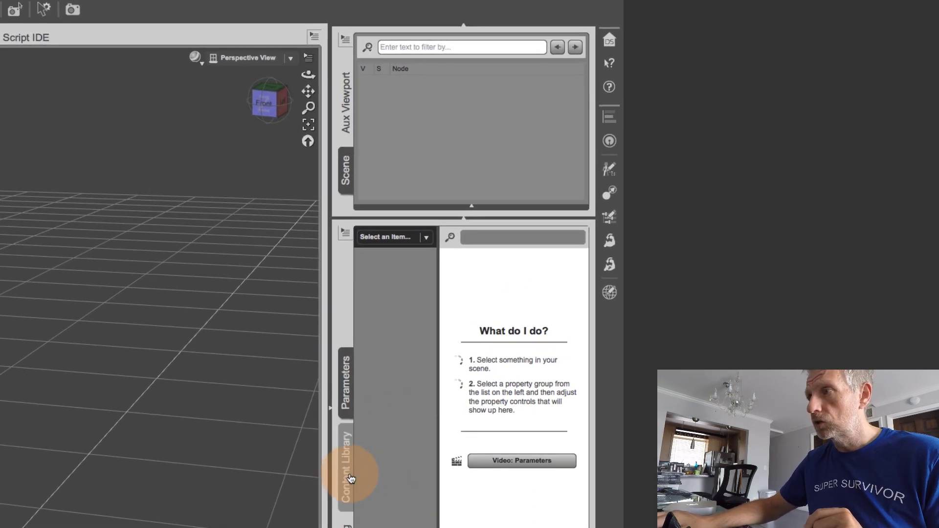
{"action": "left_click", "coordinate": [772, 301]}
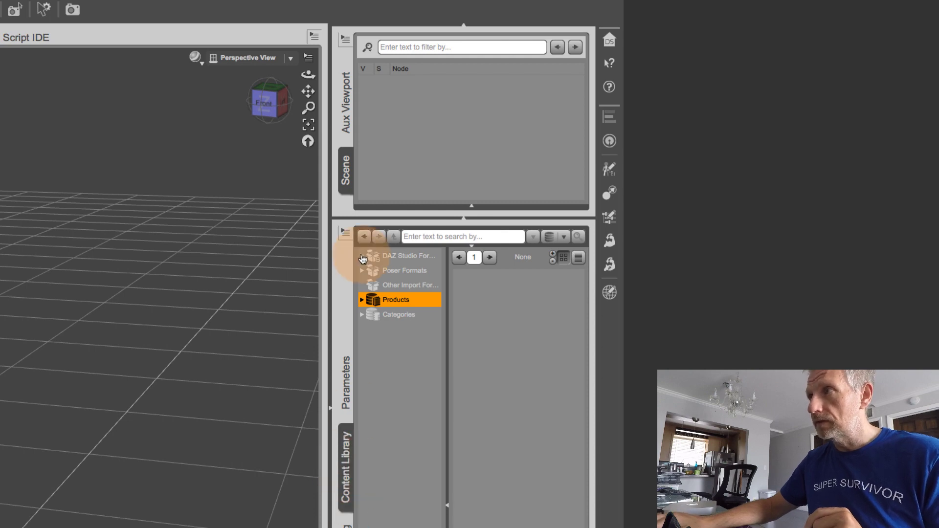
{"action": "left_click", "coordinate": [346, 235]}
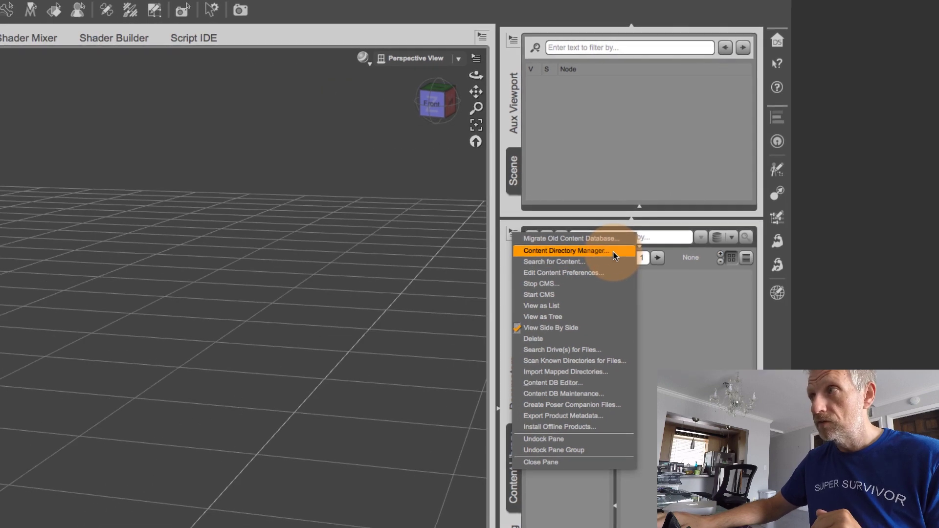
{"action": "left_click", "coordinate": [445, 251]}
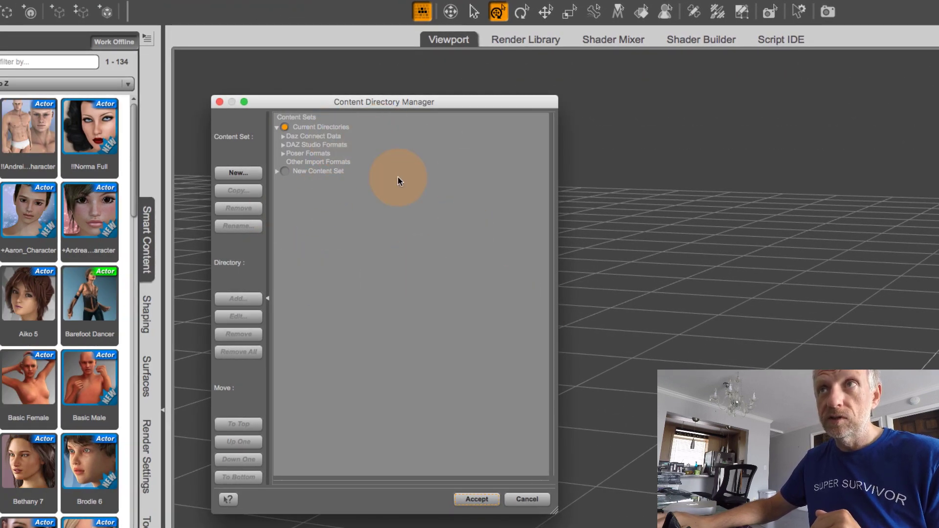
- Examine the directories listed under DAZ Studio Formats and Poser Formats, and close the manager without changes
{"action": "left_click", "coordinate": [283, 146]}
{"action": "left_click", "coordinate": [282, 205]}
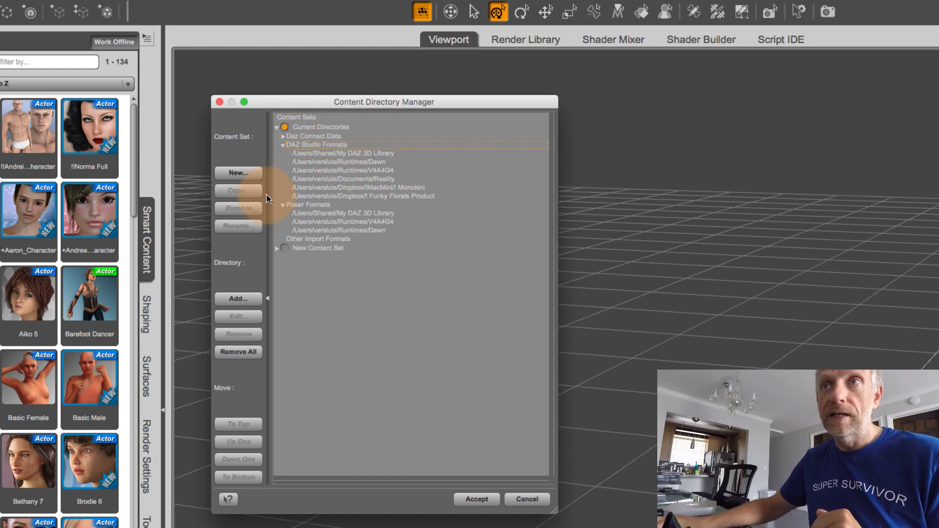
{"action": "left_click", "coordinate": [255, 299]}
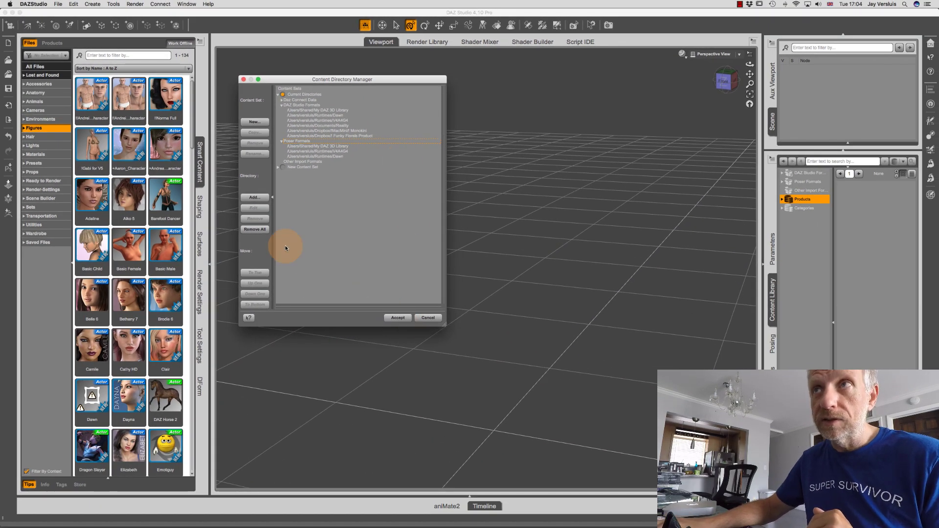
{"action": "left_click", "coordinate": [427, 318]}
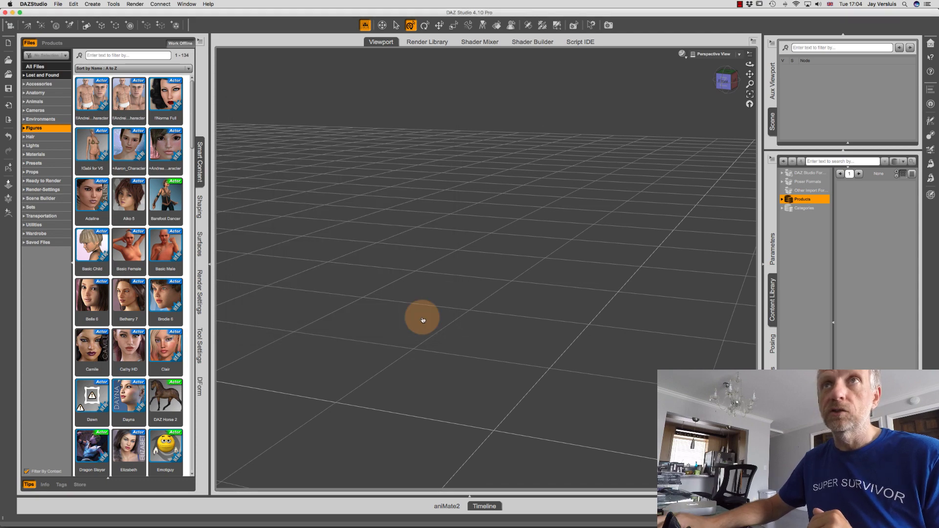
- Open the Content section of the DAZ Studio preferences and launch the Content Directory Manager from there
{"action": "left_click", "coordinate": [33, 4]}
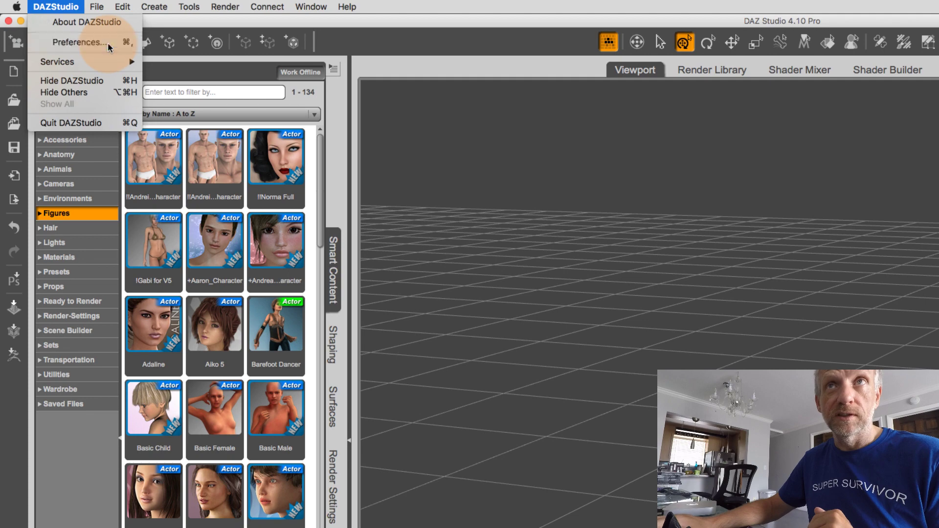
{"action": "left_click", "coordinate": [108, 45]}
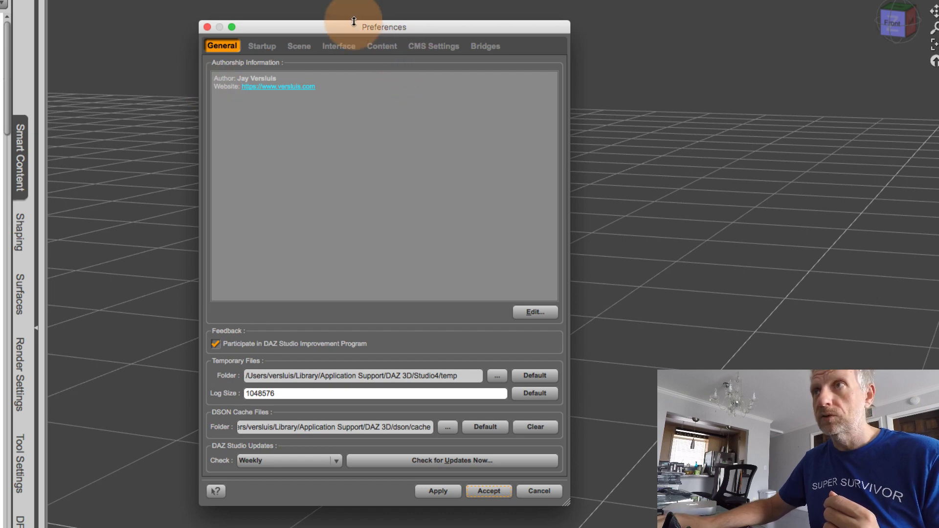
{"action": "left_click_drag", "start_coordinate": [384, 26], "coordinate": [375, 44]}
{"action": "left_click", "coordinate": [372, 65]}
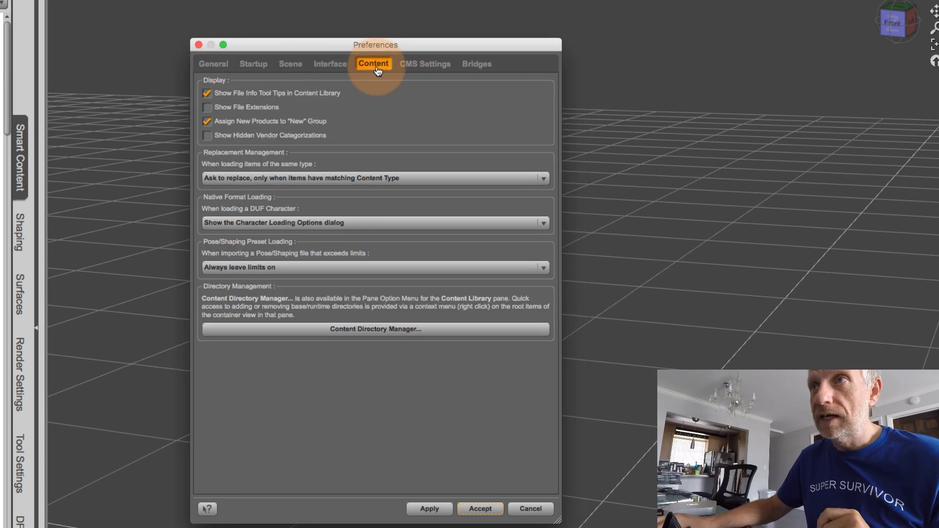
{"action": "left_click", "coordinate": [423, 336]}
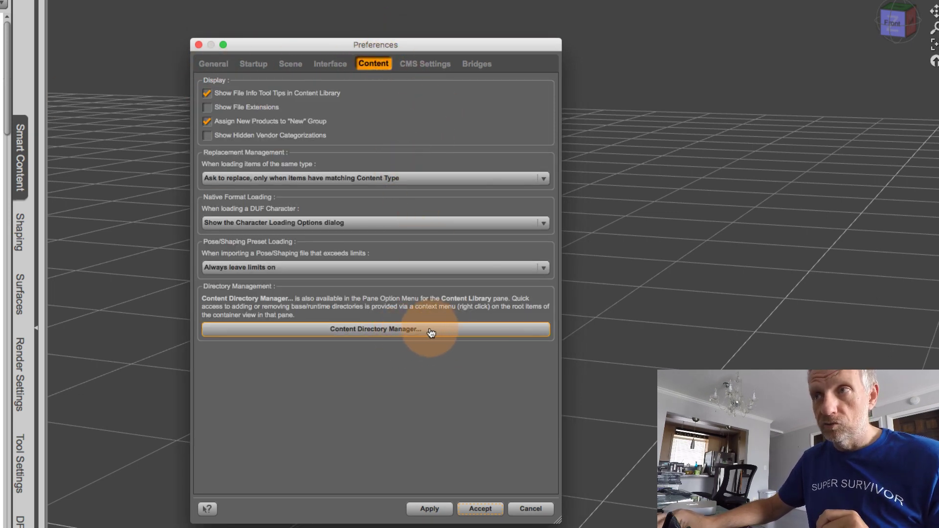